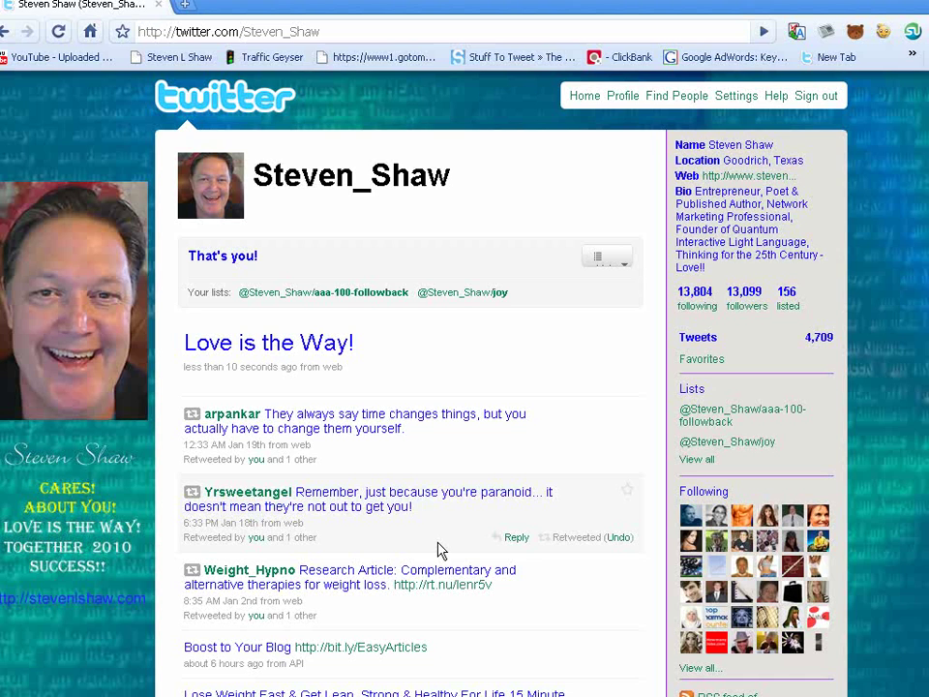
pyautogui.click(747, 307)
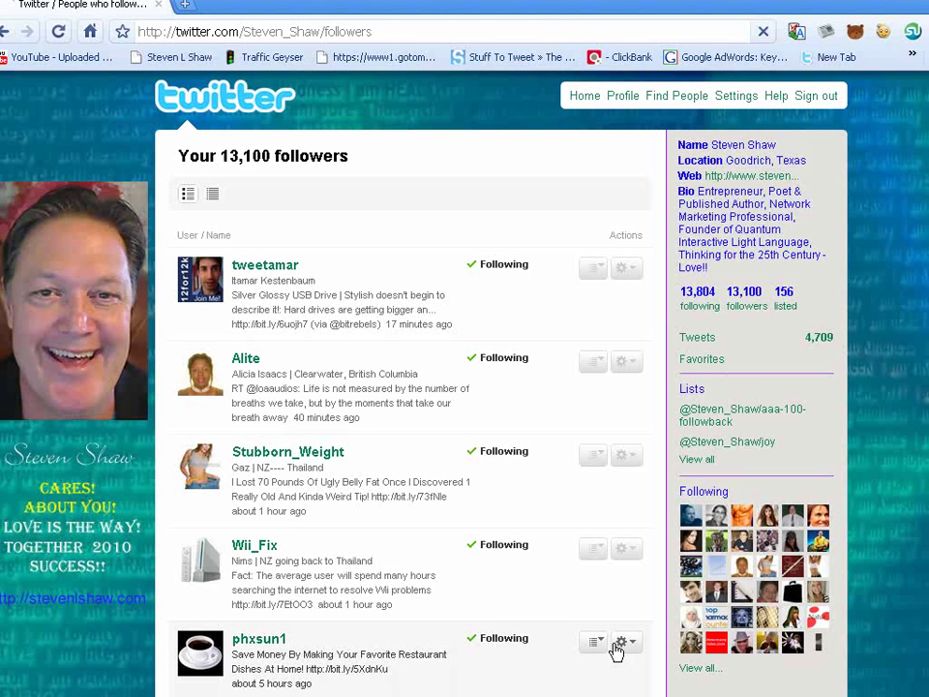
pyautogui.click(203, 667)
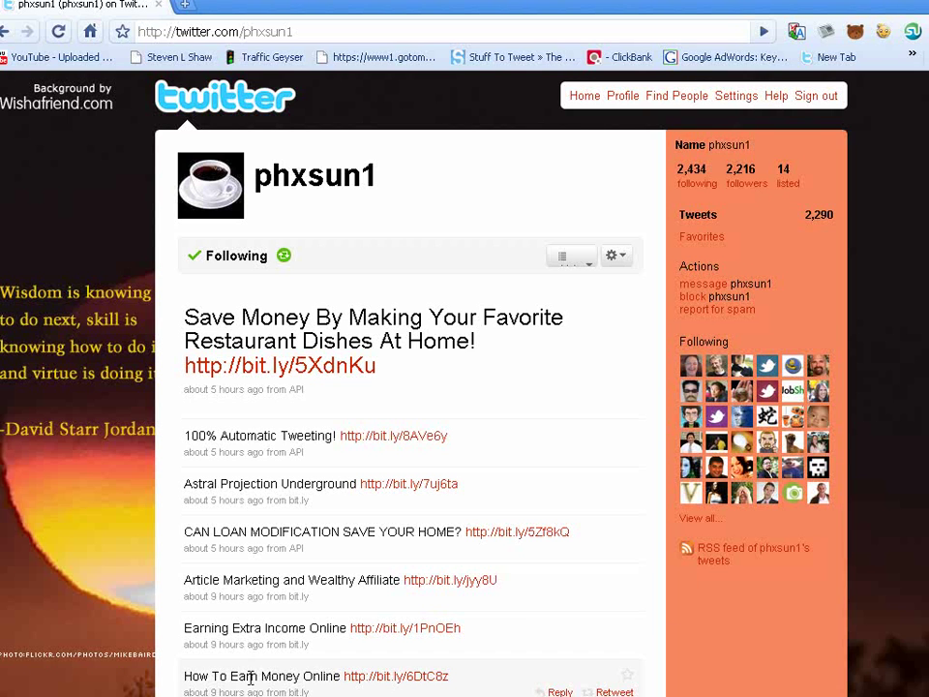
pyautogui.click(375, 490)
pyautogui.scroll(-3, 375, 488)
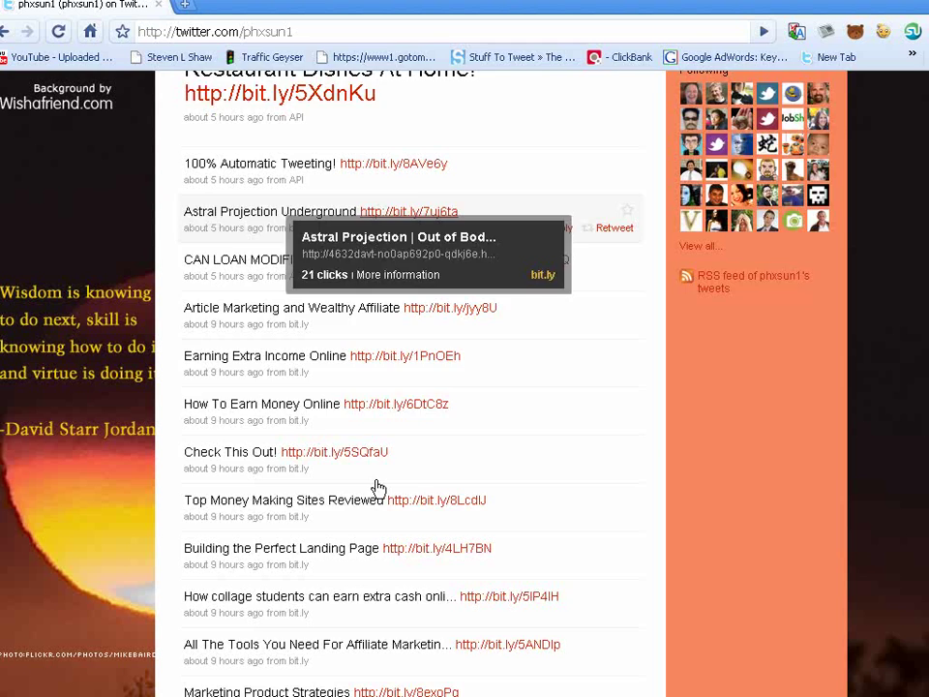
pyautogui.scroll(3, 368, 481)
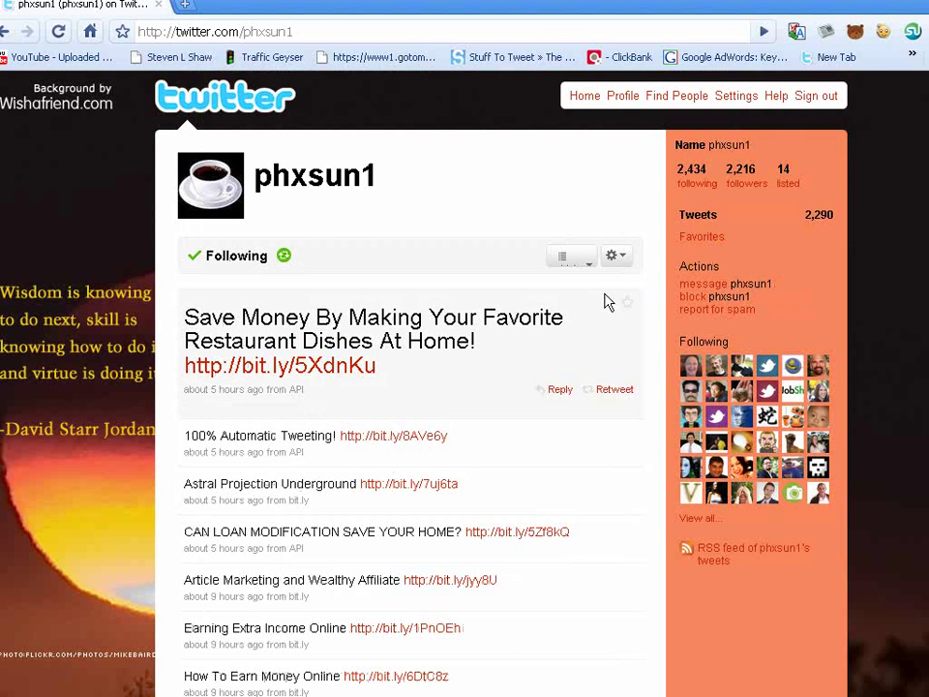
pyautogui.scroll(-3, 487, 455)
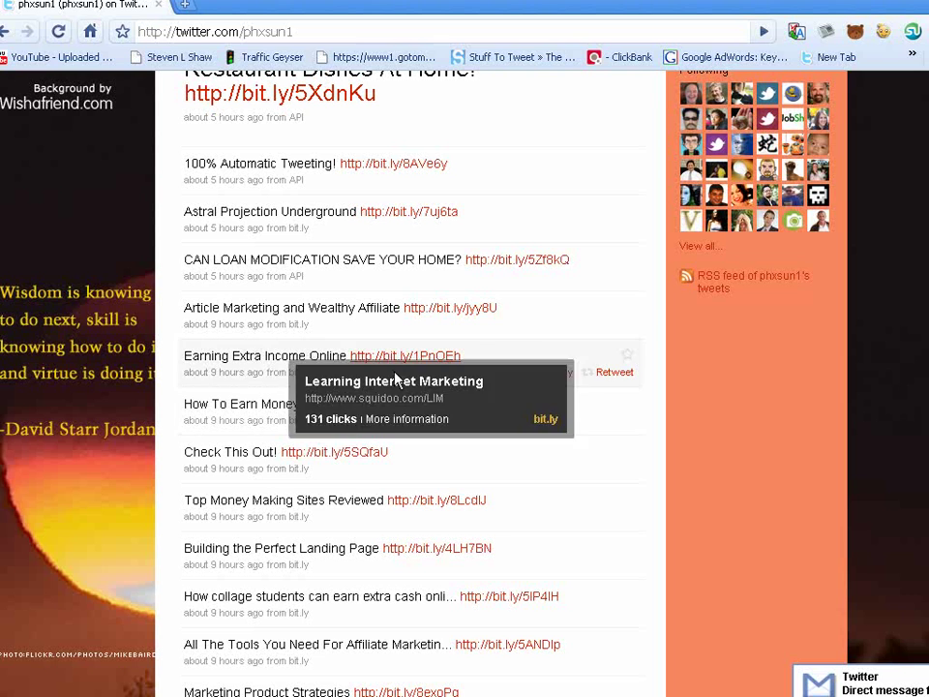
pyautogui.moveTo(339, 504)
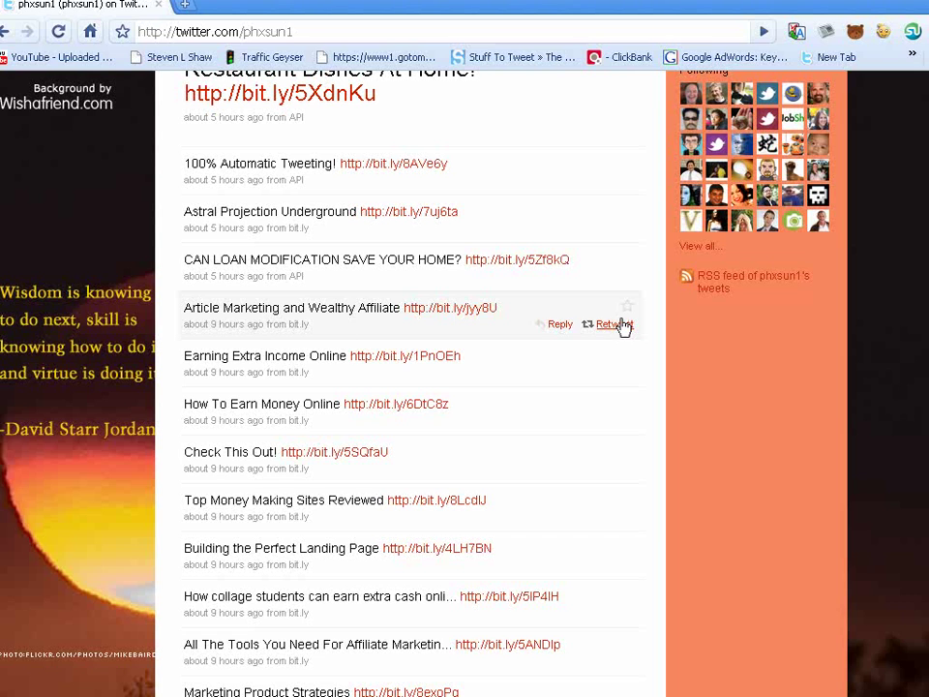
pyautogui.click(618, 325)
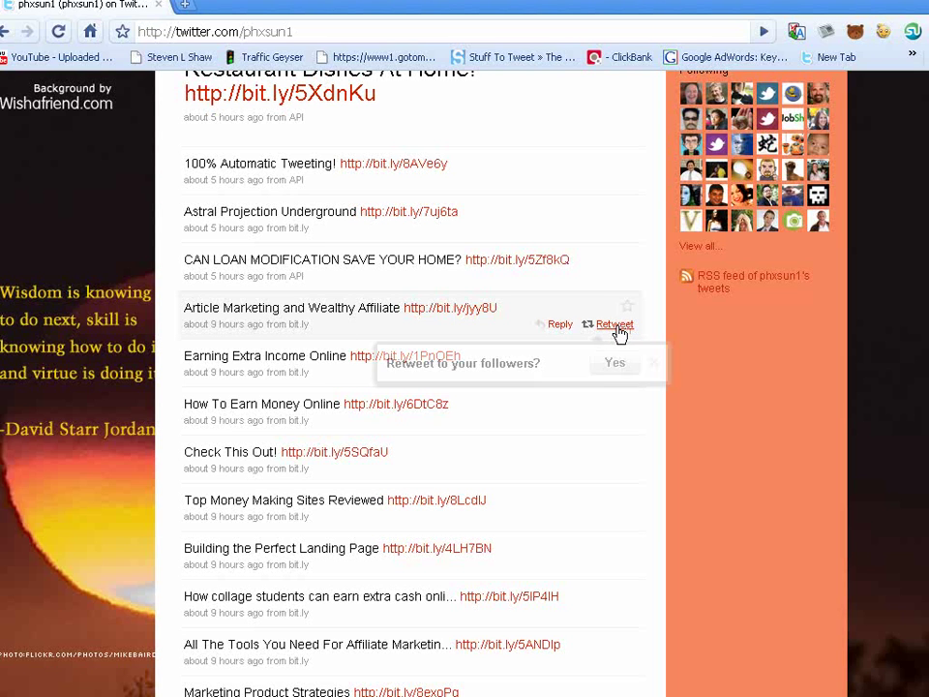
pyautogui.click(613, 367)
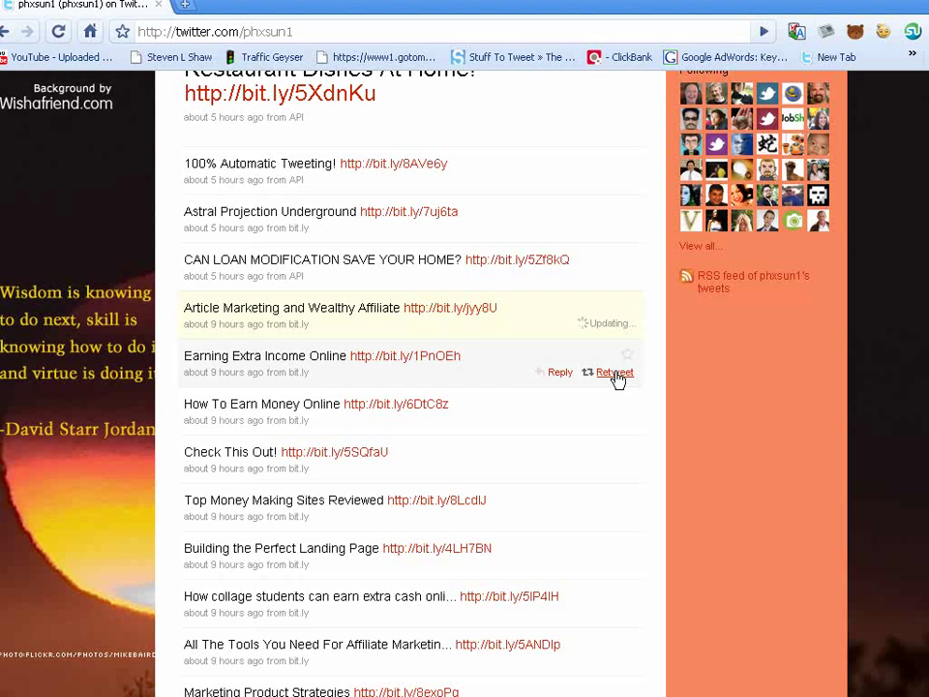
pyautogui.scroll(3, 758, 454)
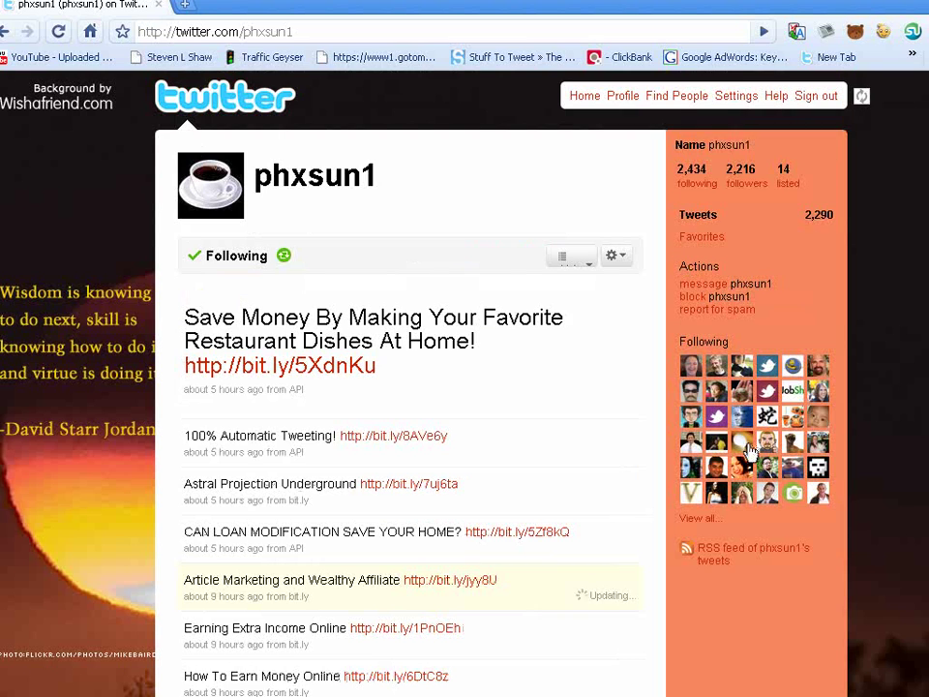
pyautogui.click(742, 192)
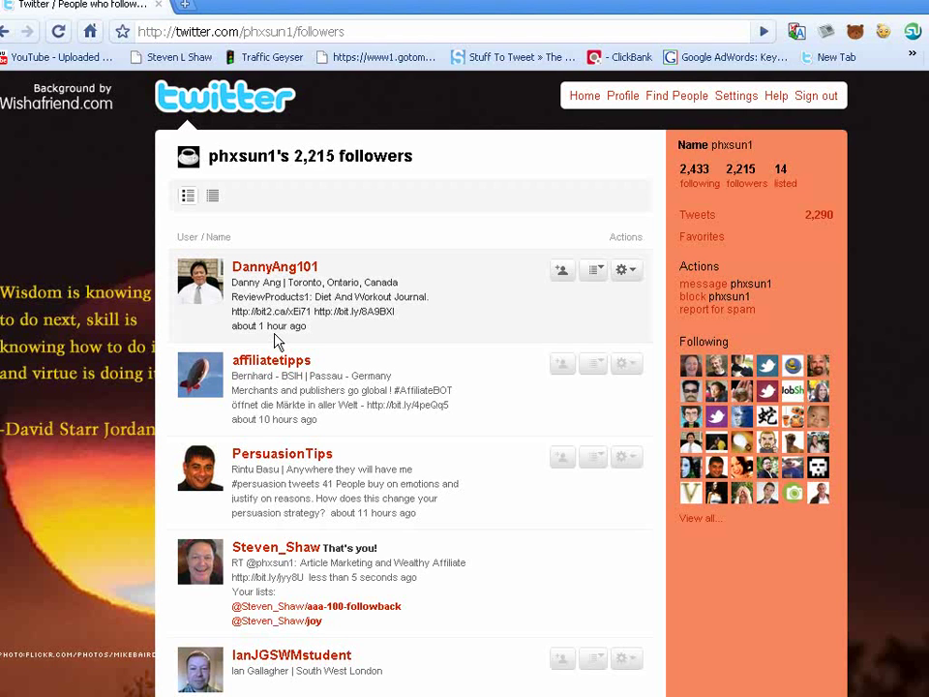
pyautogui.click(204, 295)
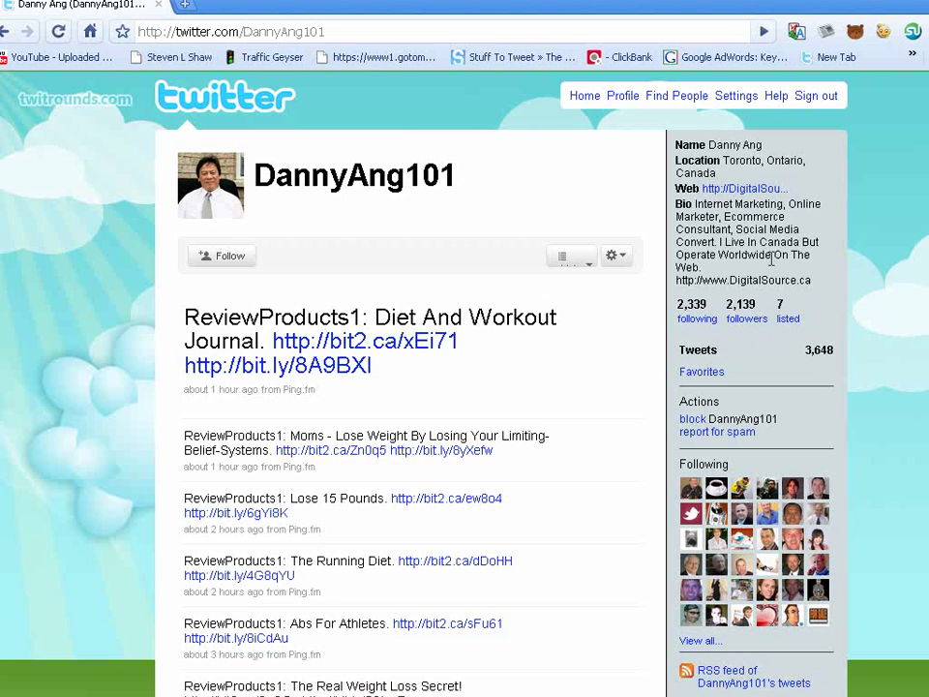
pyautogui.click(225, 258)
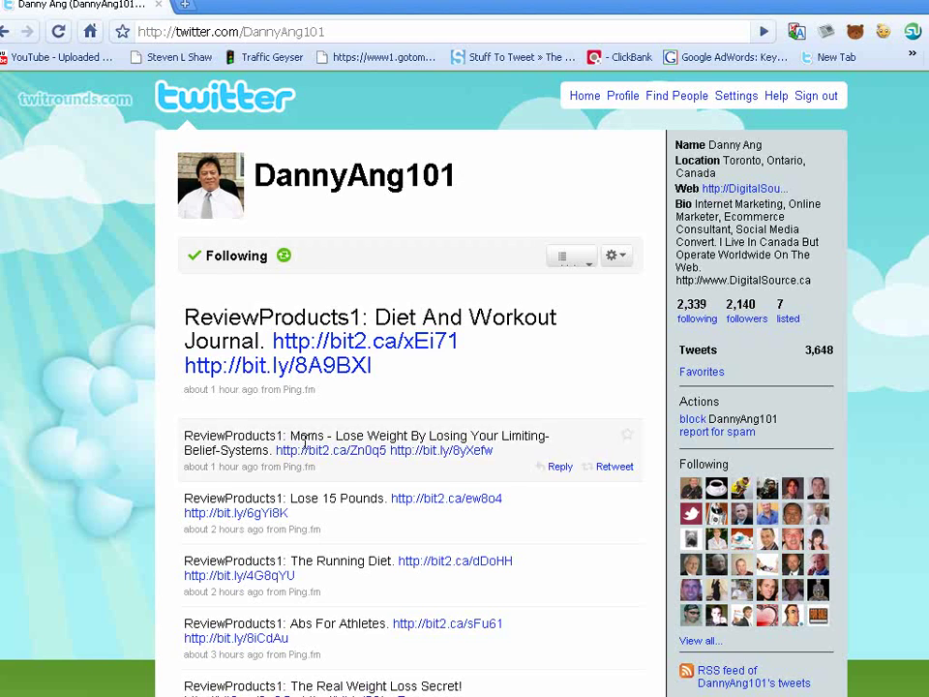
# Retweet this profile's "ReviewProducts1: Lose 15 Pounds." tweet to the account's followers.
pyautogui.scroll(-4, 474, 595)
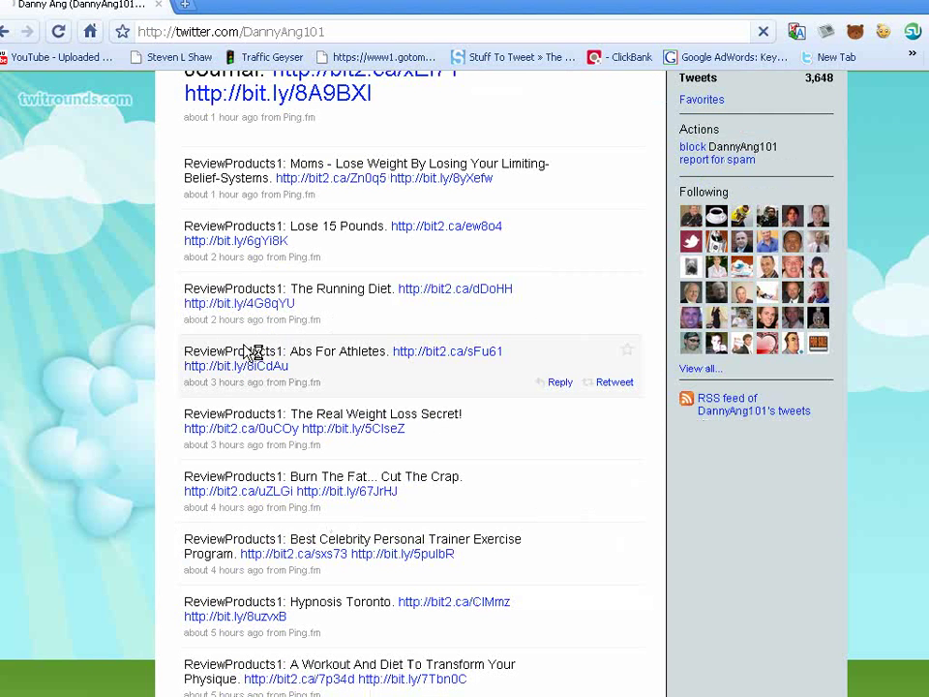
pyautogui.moveTo(161, 359)
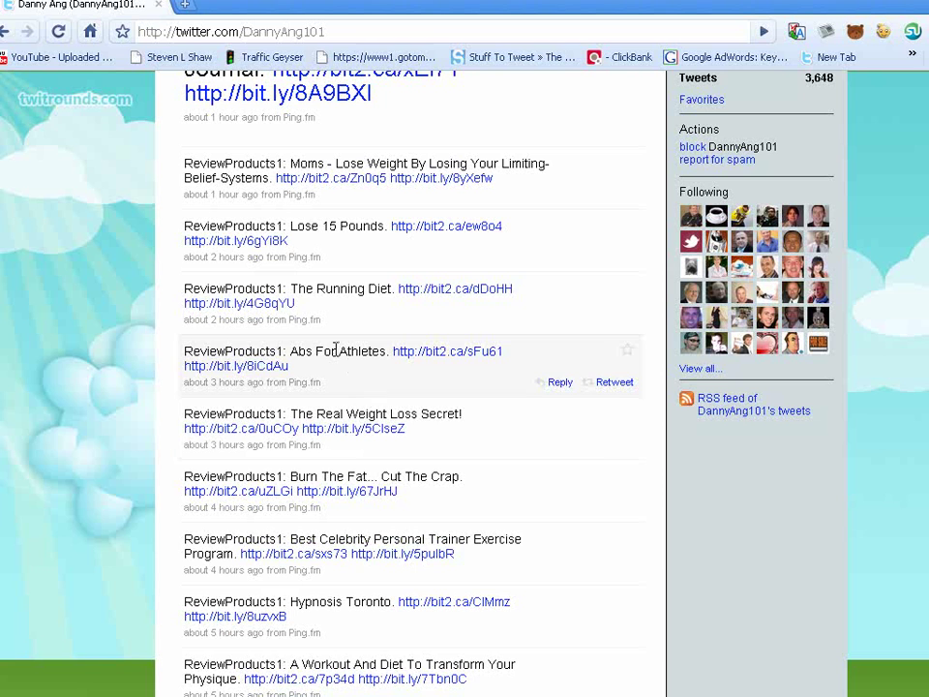
pyautogui.click(615, 257)
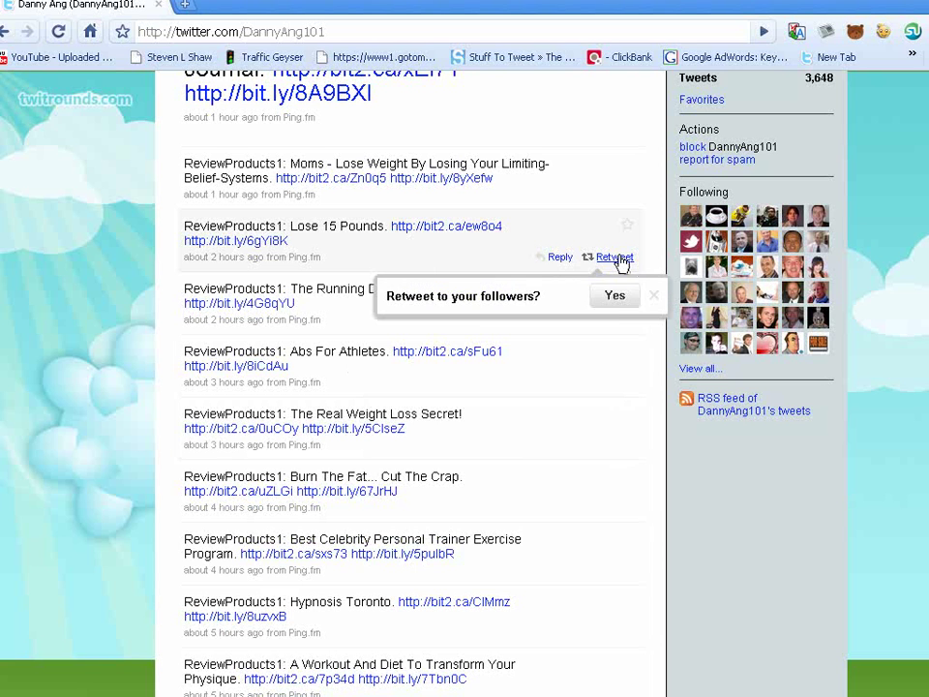
pyautogui.click(613, 296)
# Open worldwide_book's profile from this account's followers list and follow it.
pyautogui.scroll(3, 613, 304)
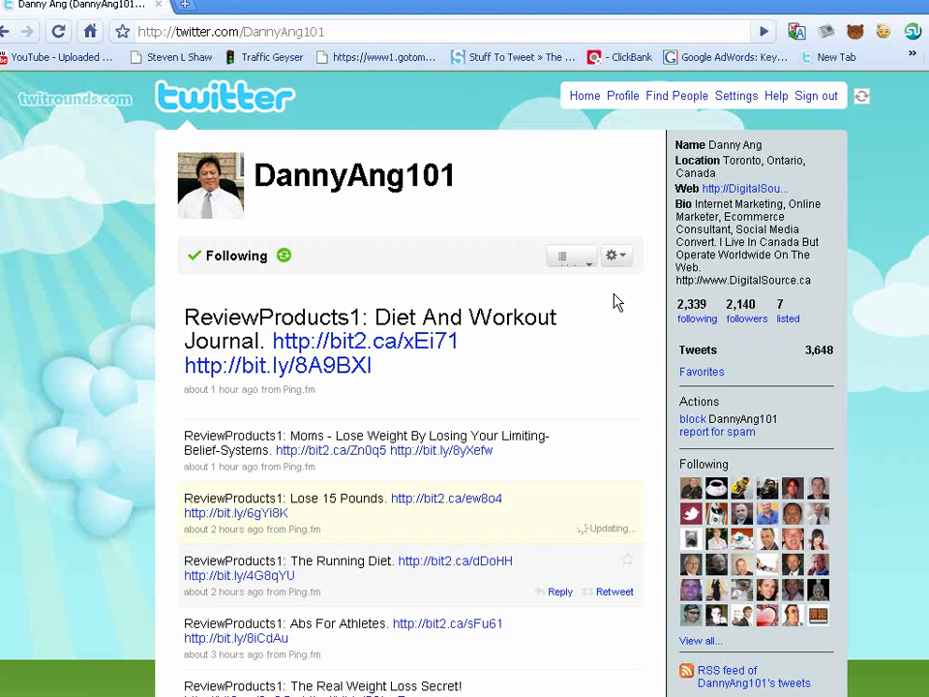
pyautogui.click(747, 321)
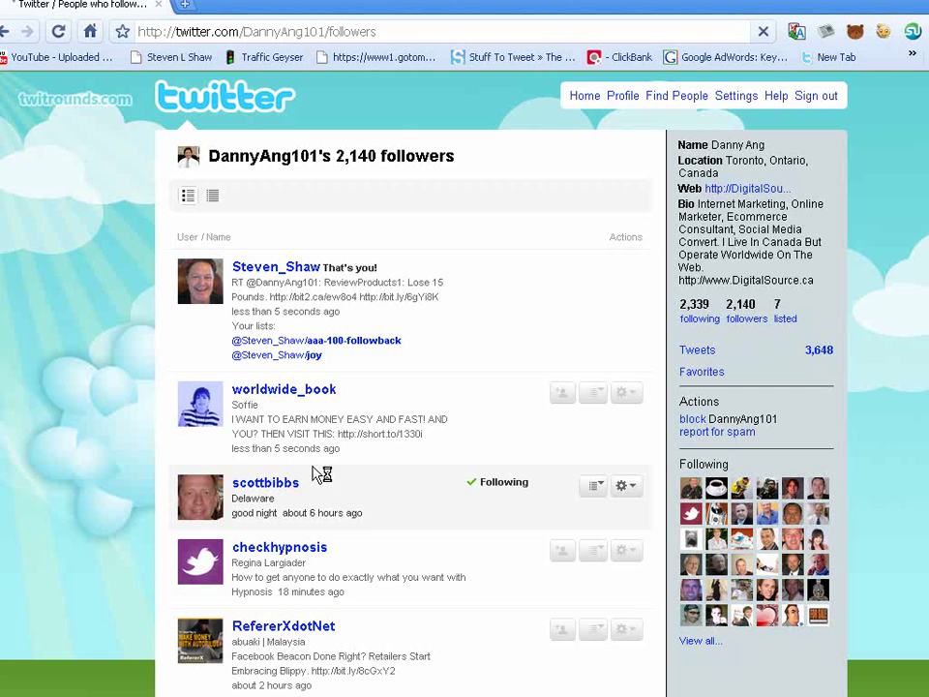
pyautogui.moveTo(208, 432)
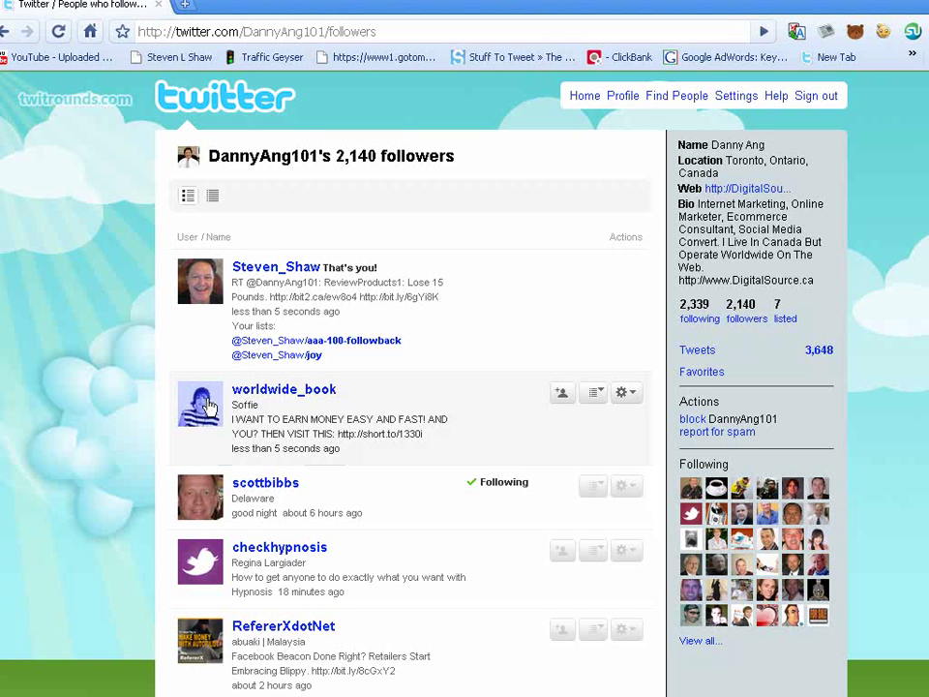
pyautogui.click(208, 408)
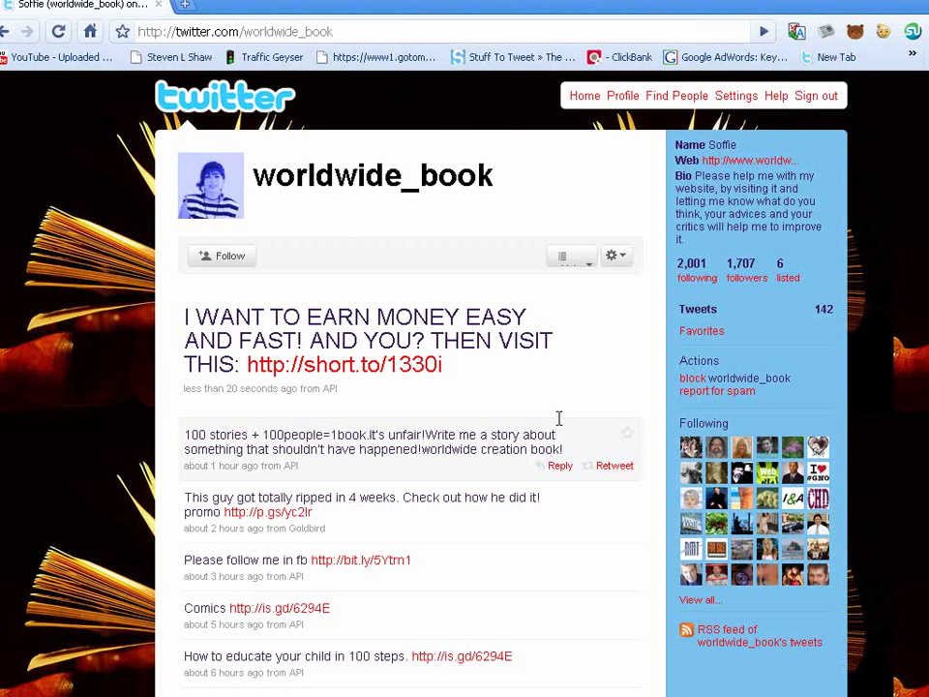
pyautogui.click(232, 259)
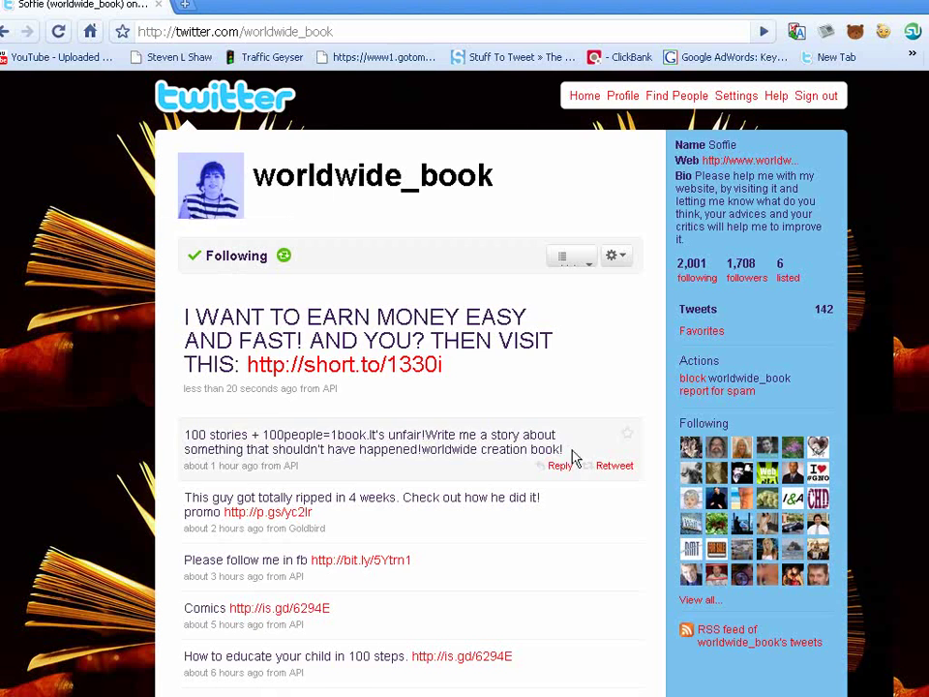
# Retweet worldwide_book's "Please follow me in fb" tweet to the account's followers.
pyautogui.scroll(-3, 486, 465)
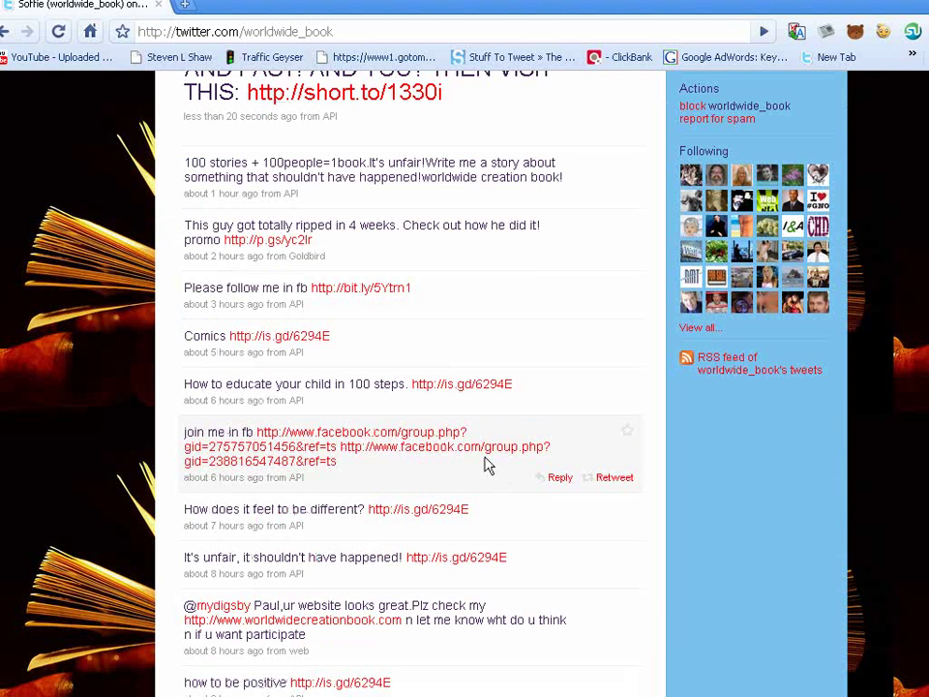
pyautogui.click(233, 309)
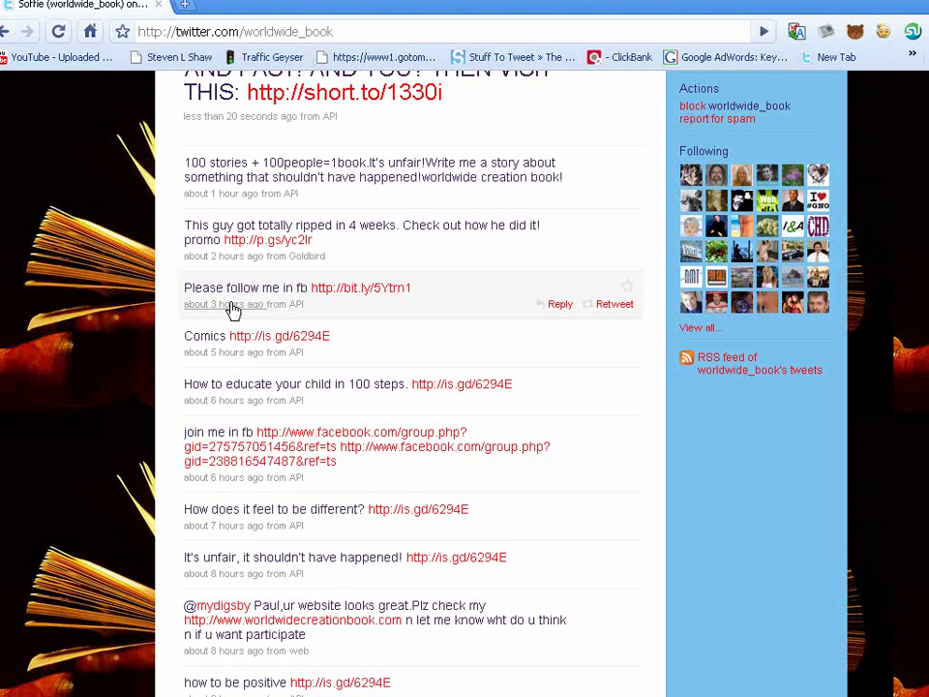
pyautogui.click(616, 306)
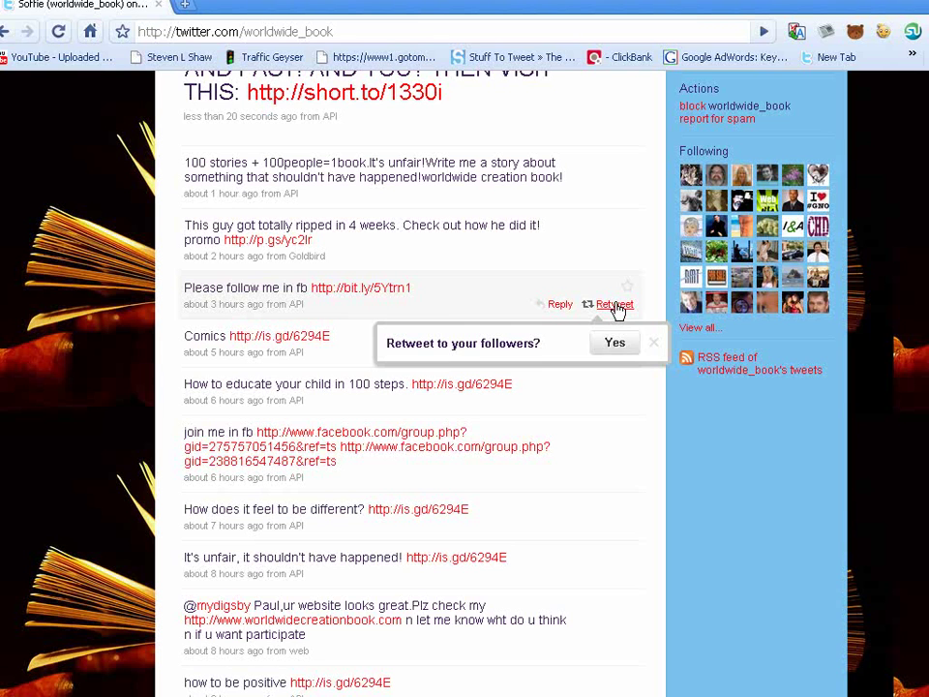
pyautogui.click(610, 347)
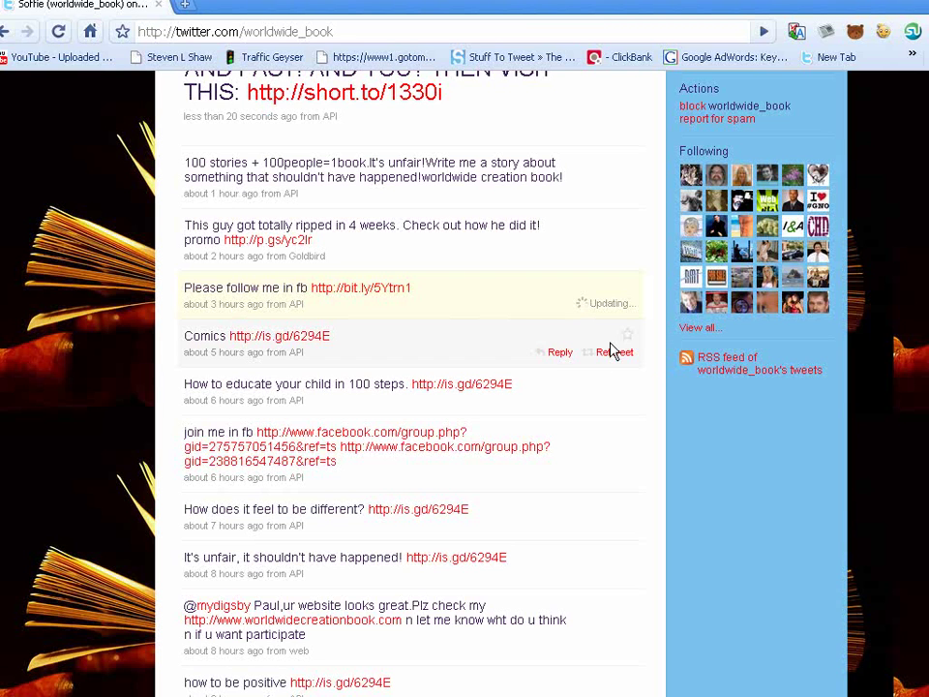
pyautogui.scroll(3, 621, 416)
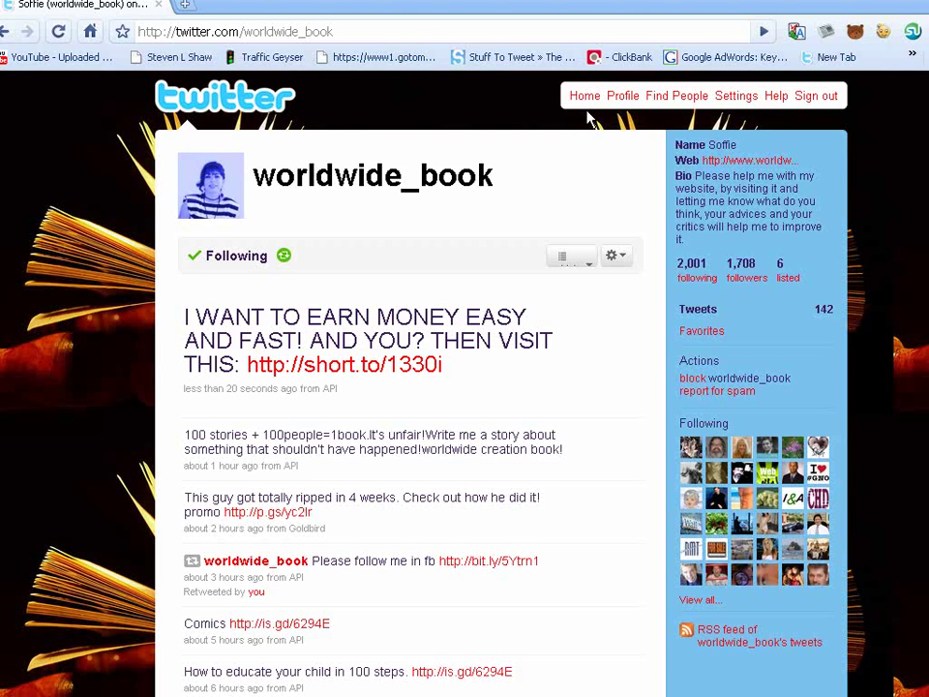
# Switch to Tweet Adder, start unfollowing 250 users who aren't following back, and stop the run.
pyautogui.hotkey('alt', 'Tab')
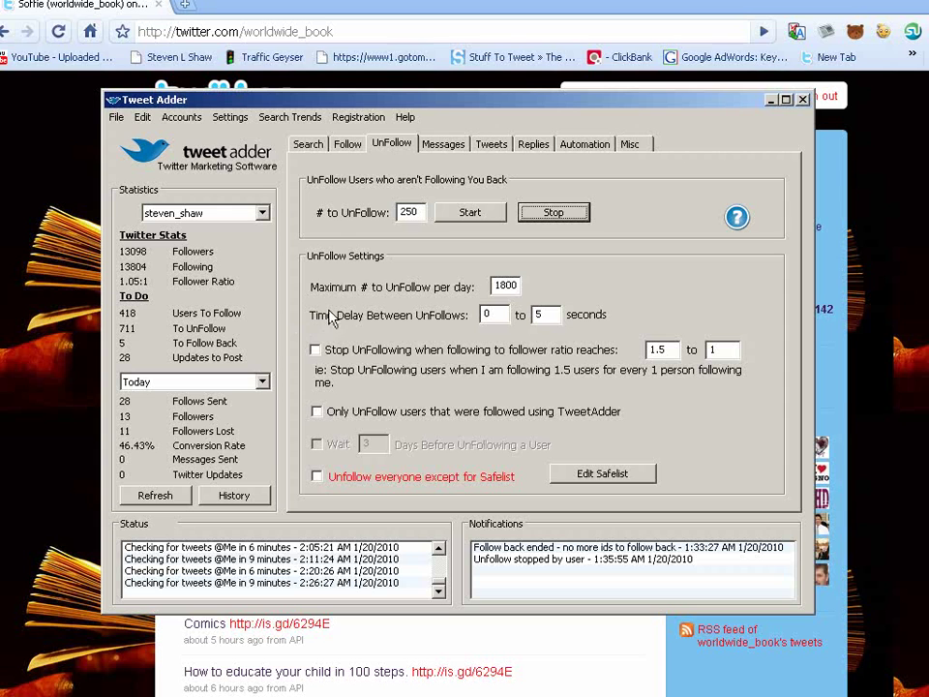
pyautogui.click(469, 215)
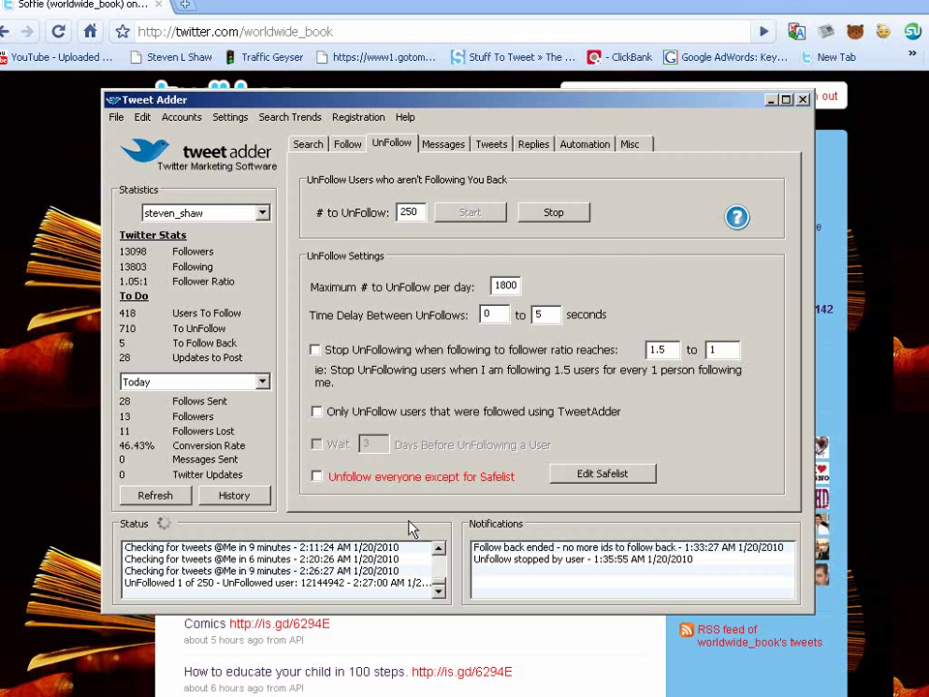
pyautogui.click(556, 216)
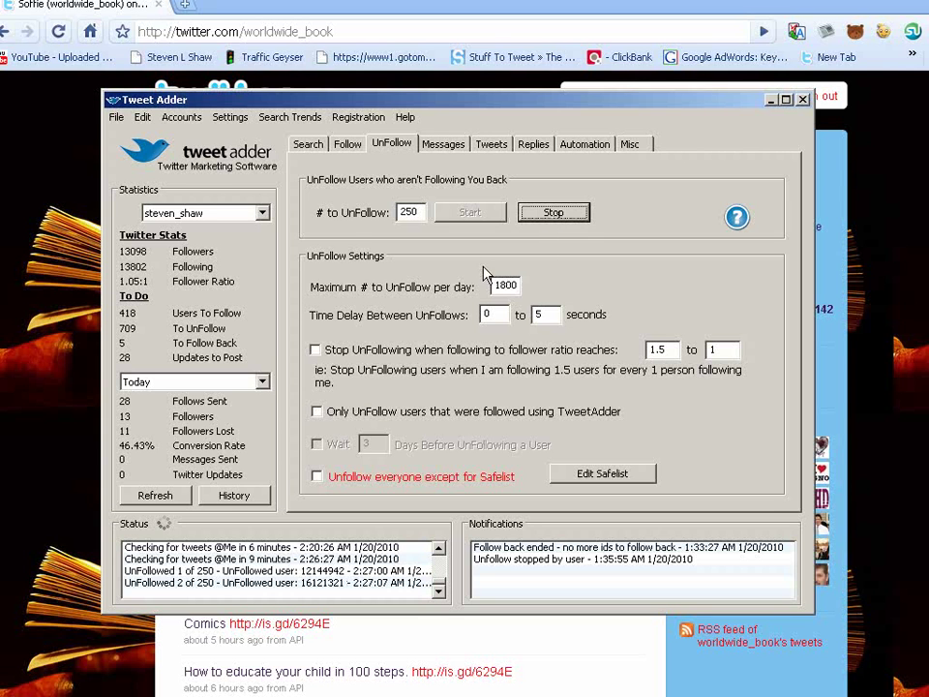
# Restrict unfollowing to users followed using TweetAdder with a 3-day wait, and start the unfollow run again.
pyautogui.click(316, 412)
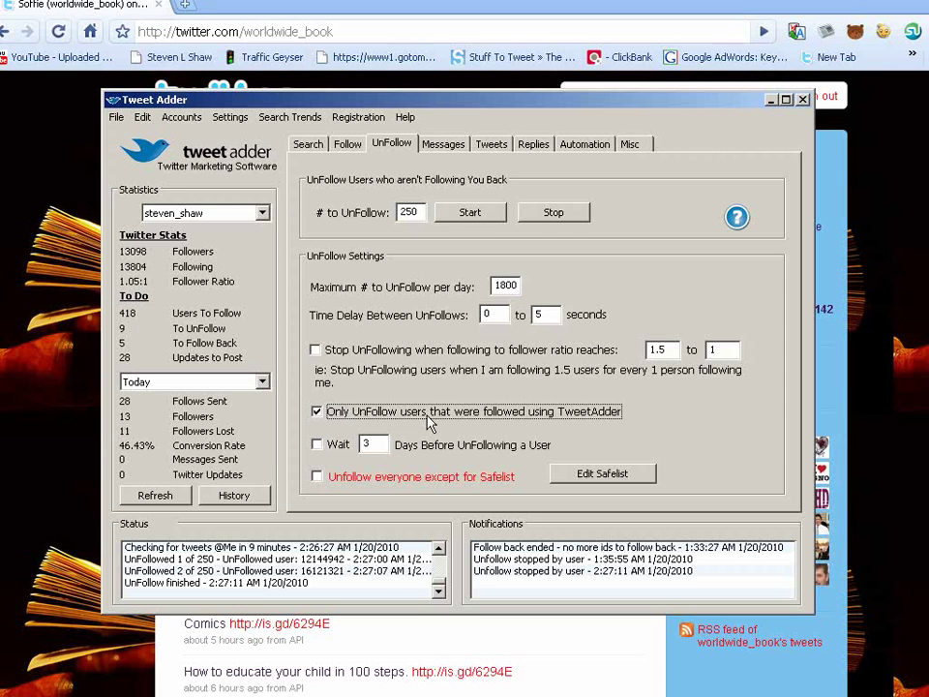
pyautogui.click(337, 443)
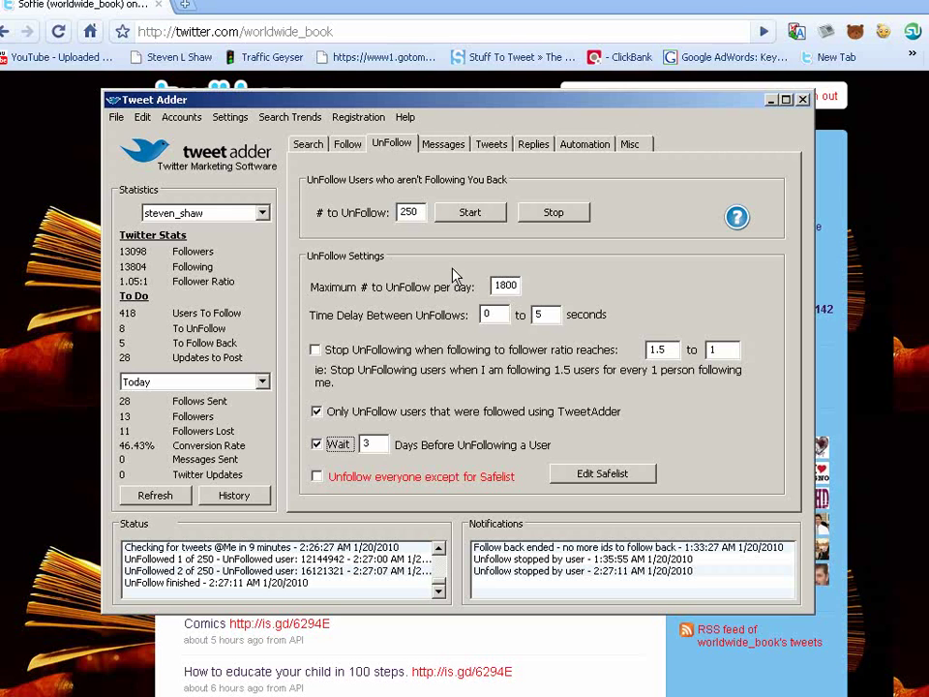
pyautogui.click(469, 215)
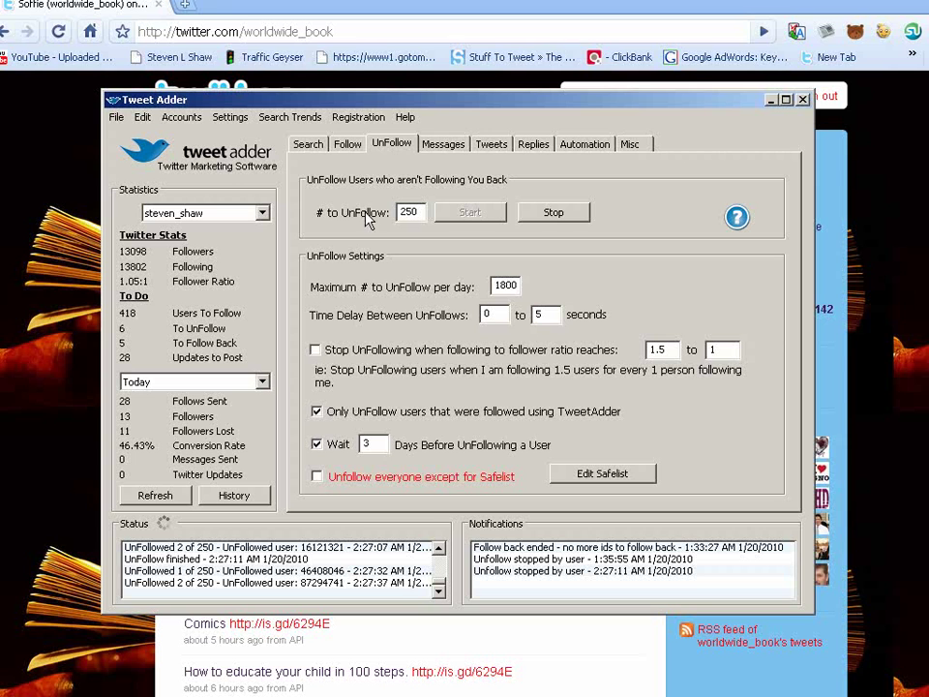
# Start following back up to 300 users who are following the account.
pyautogui.click(346, 145)
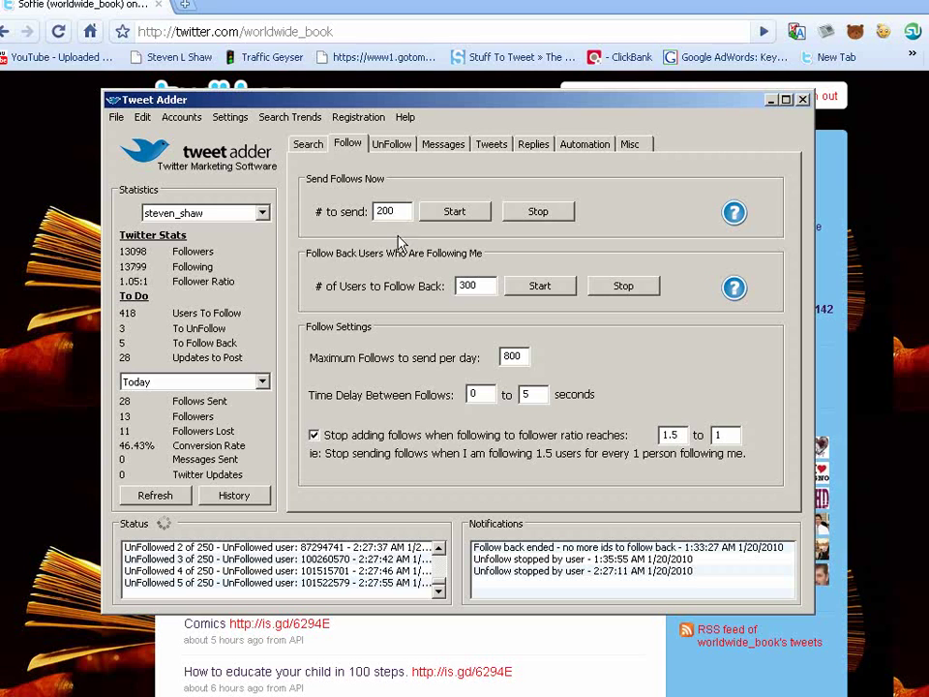
pyautogui.click(538, 287)
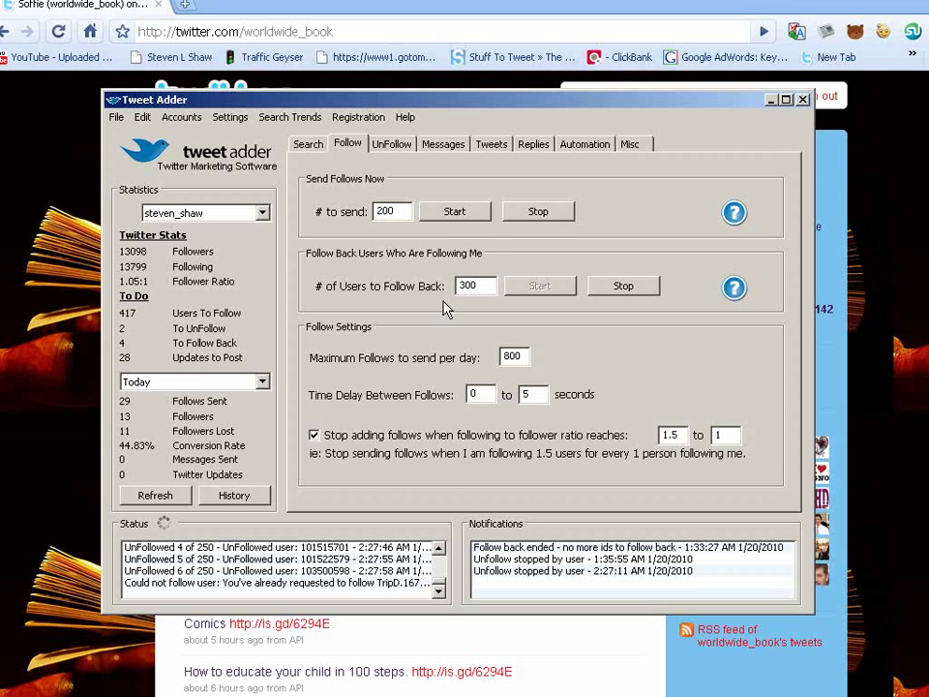
# Review the automatic reply messages, the pre-set tweets with their posting schedule, and the direct message settings.
pyautogui.click(535, 147)
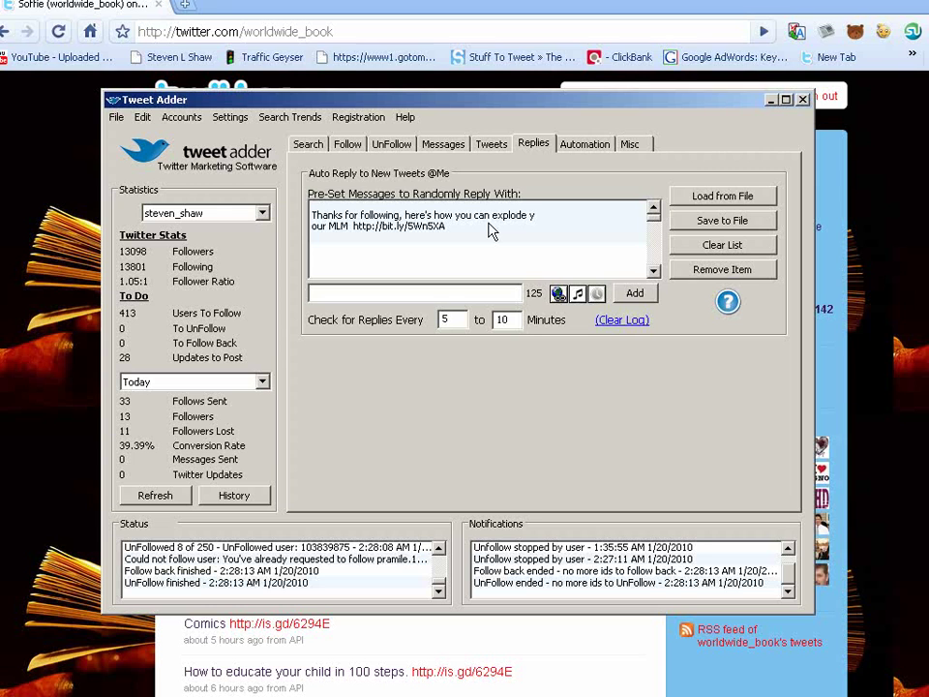
pyautogui.click(494, 147)
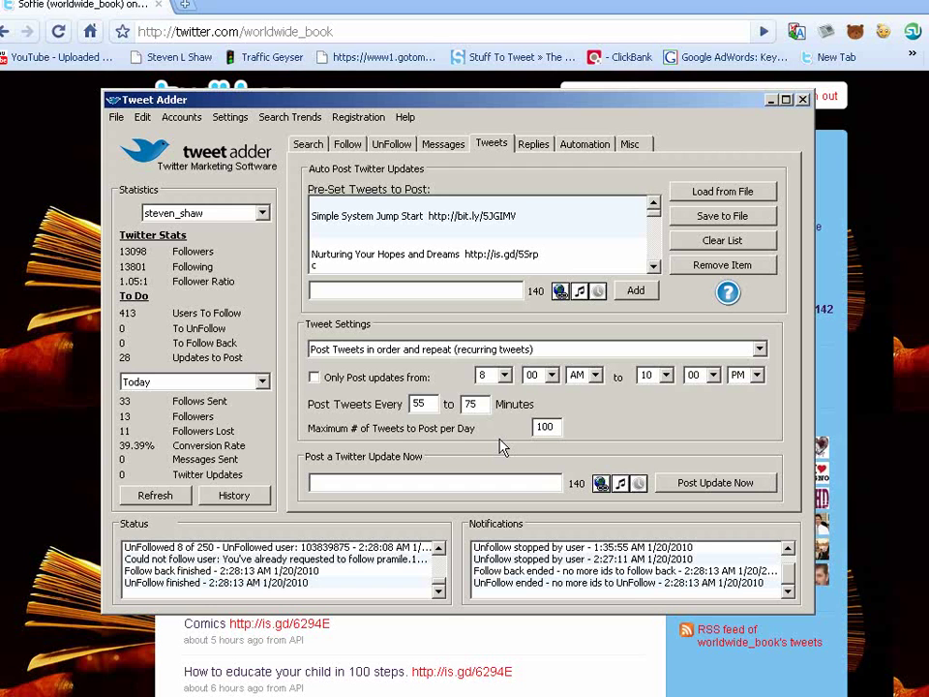
pyautogui.click(443, 144)
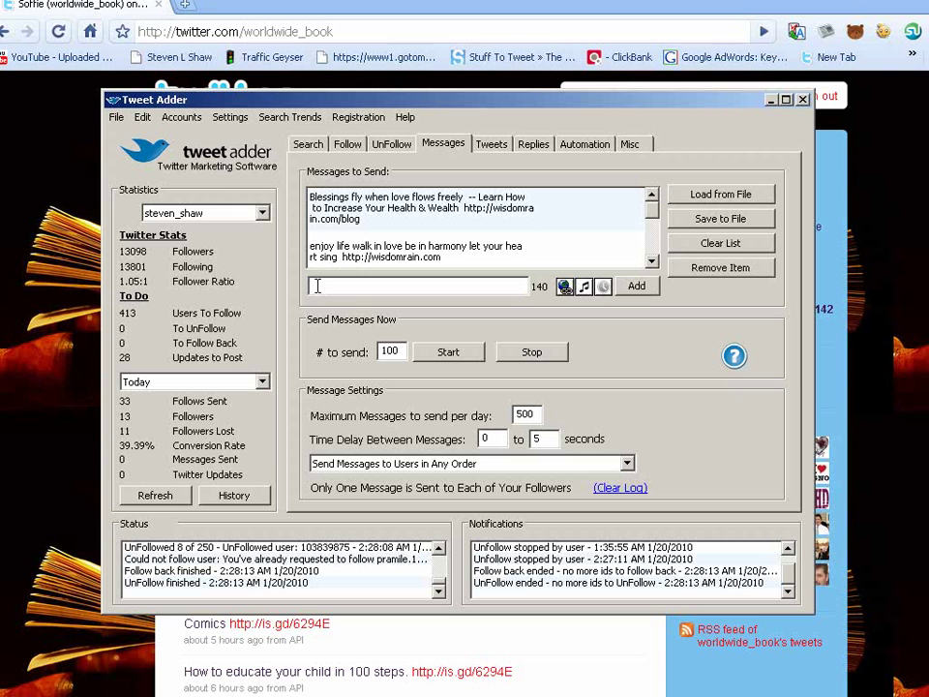